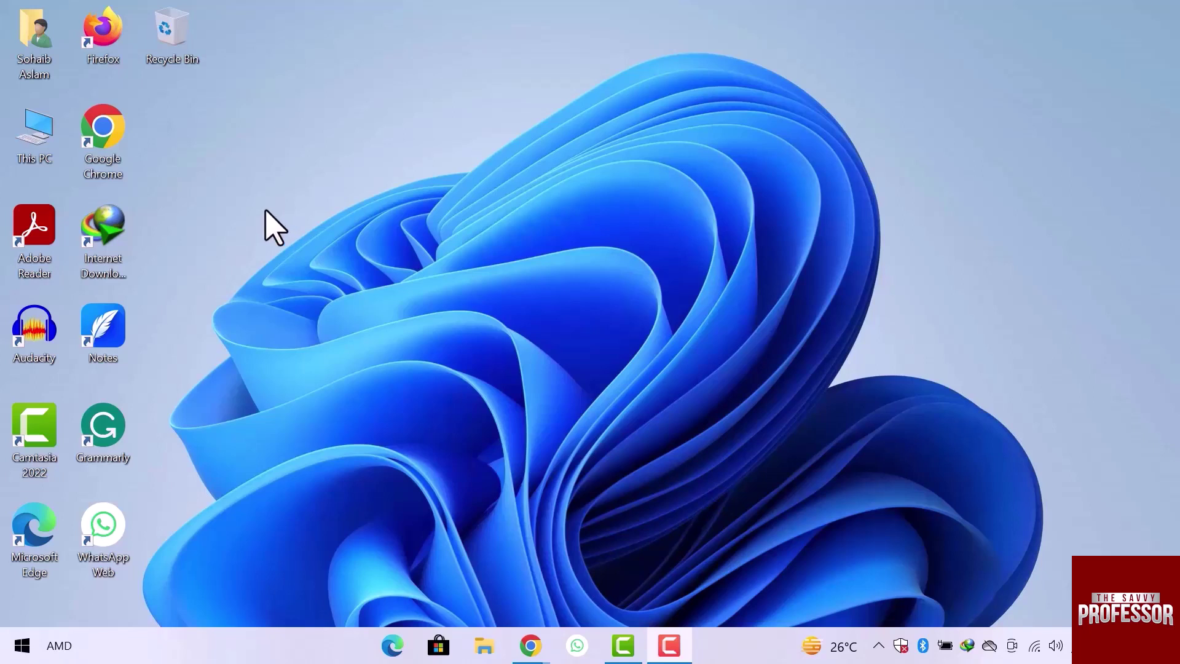
Open This PC, then the Downloads folder showing its 34 items.
double_click(48, 159)
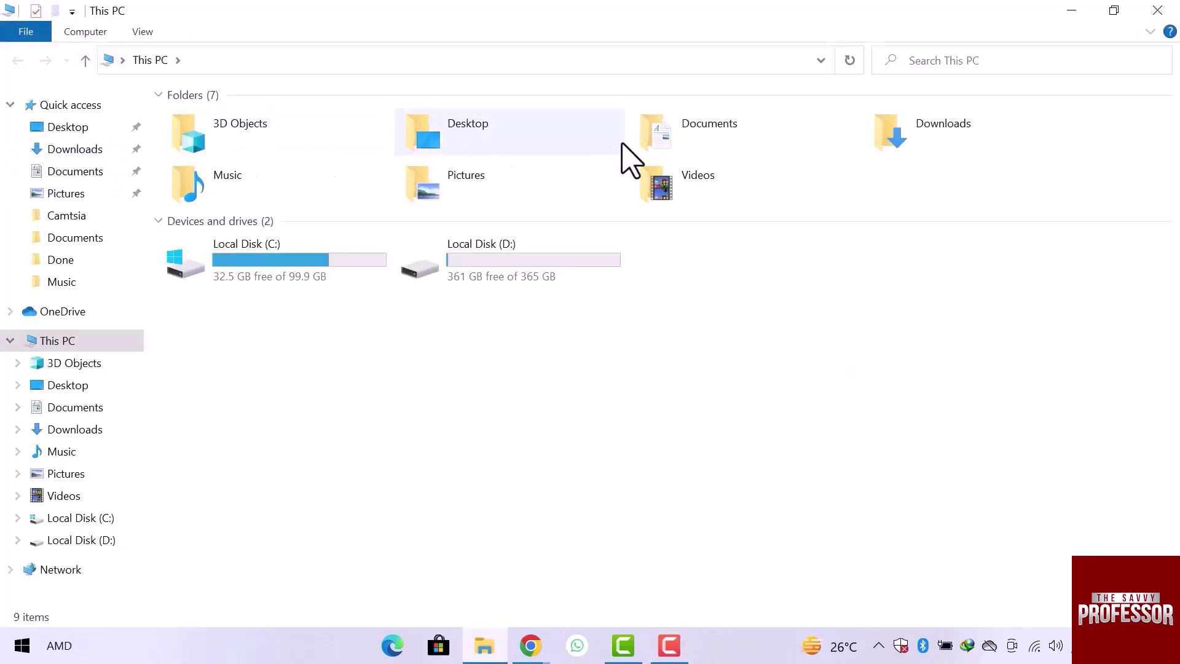
double_click(887, 130)
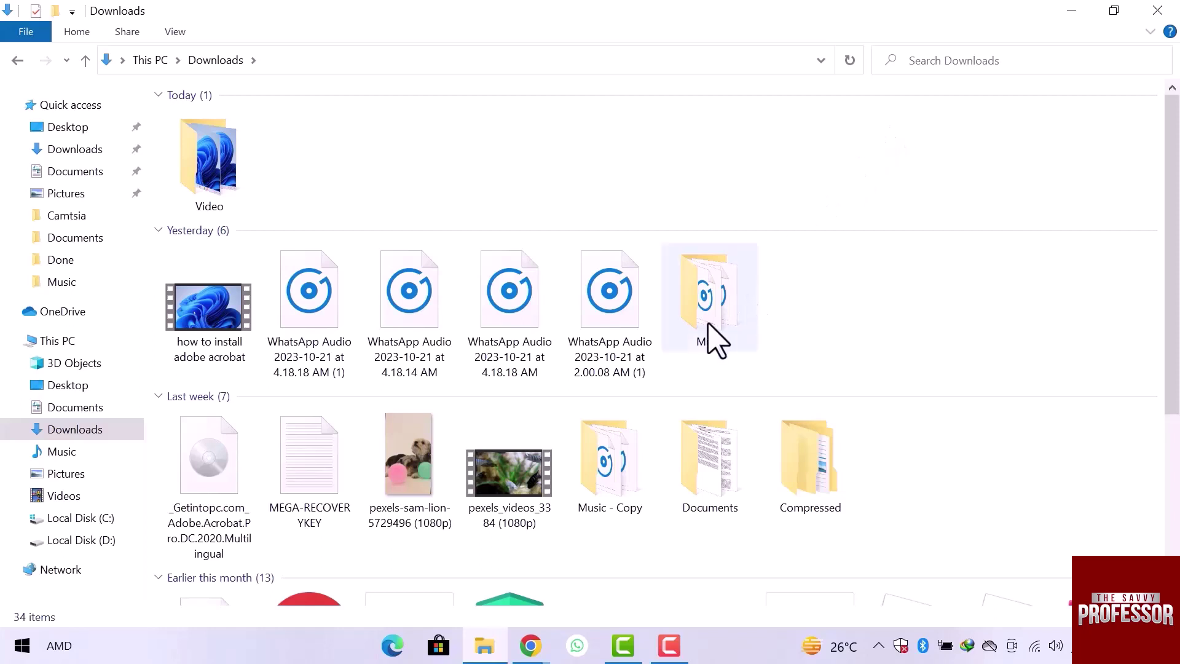
Select all four WhatsApp Audio files in Downloads and delete them.
click(639, 351)
drag(645, 369, 334, 341)
right_click(334, 341)
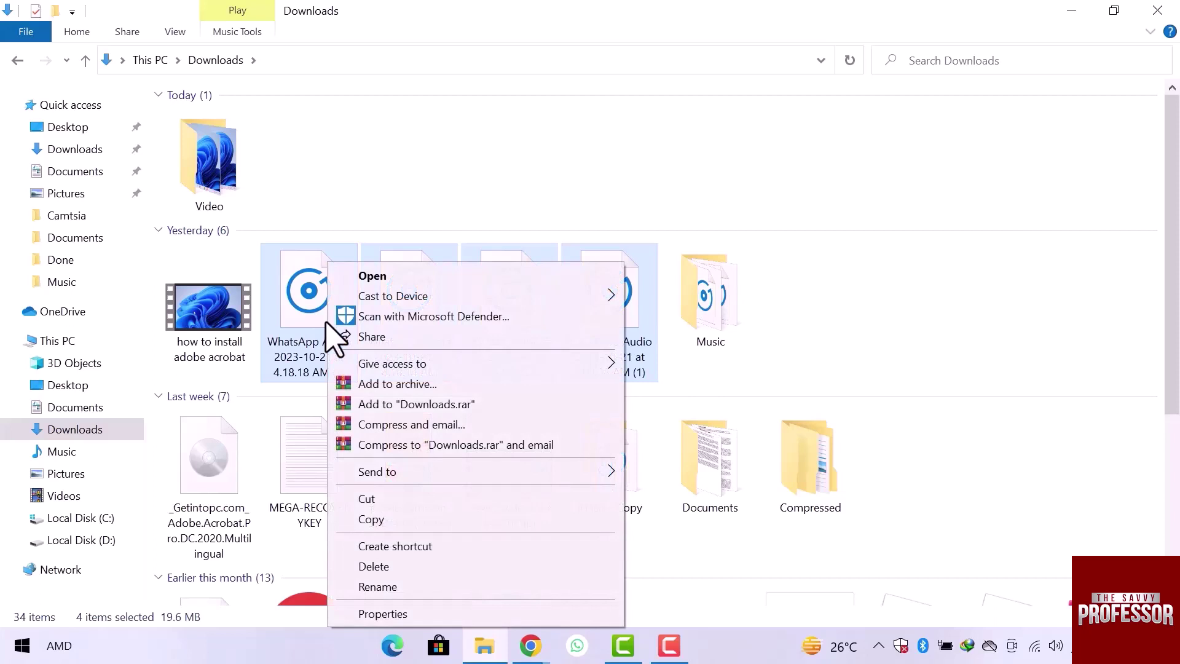
click(388, 567)
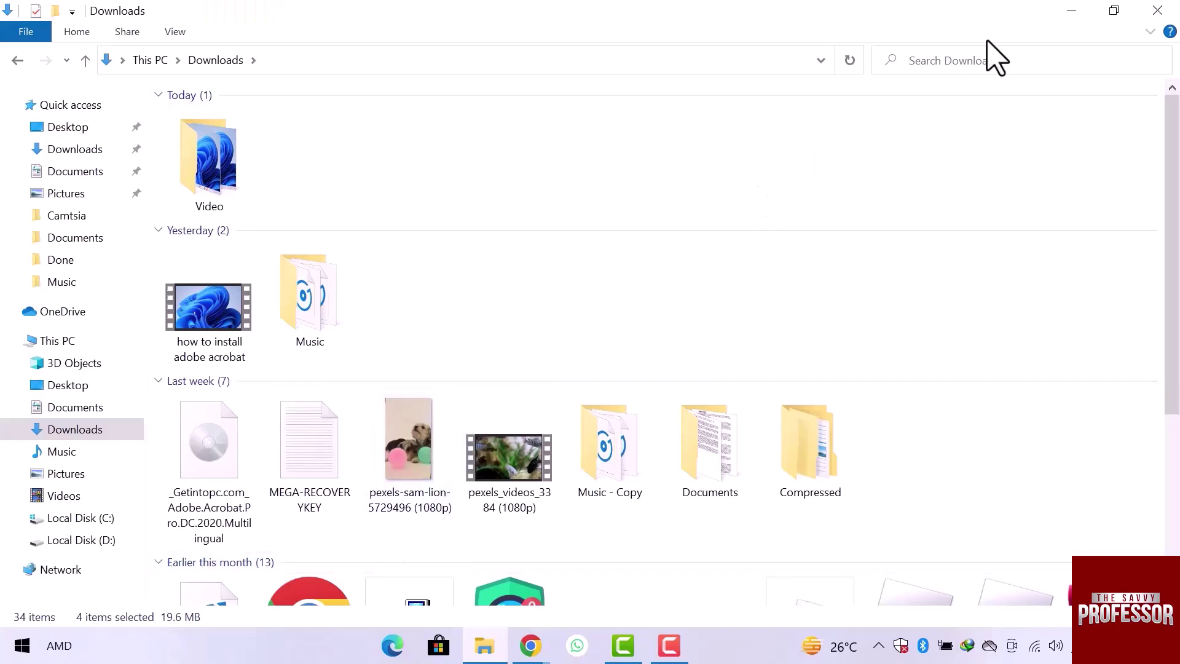
Minimize the Downloads window and open the Recycle Bin from the desktop.
click(1070, 11)
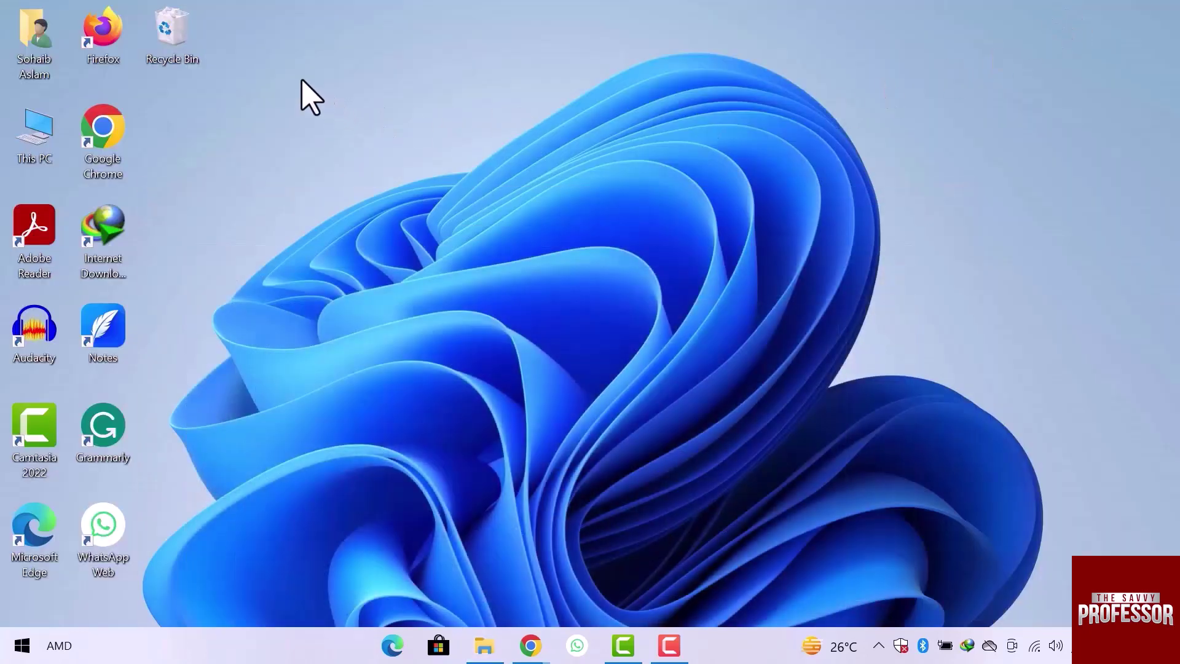
double_click(185, 49)
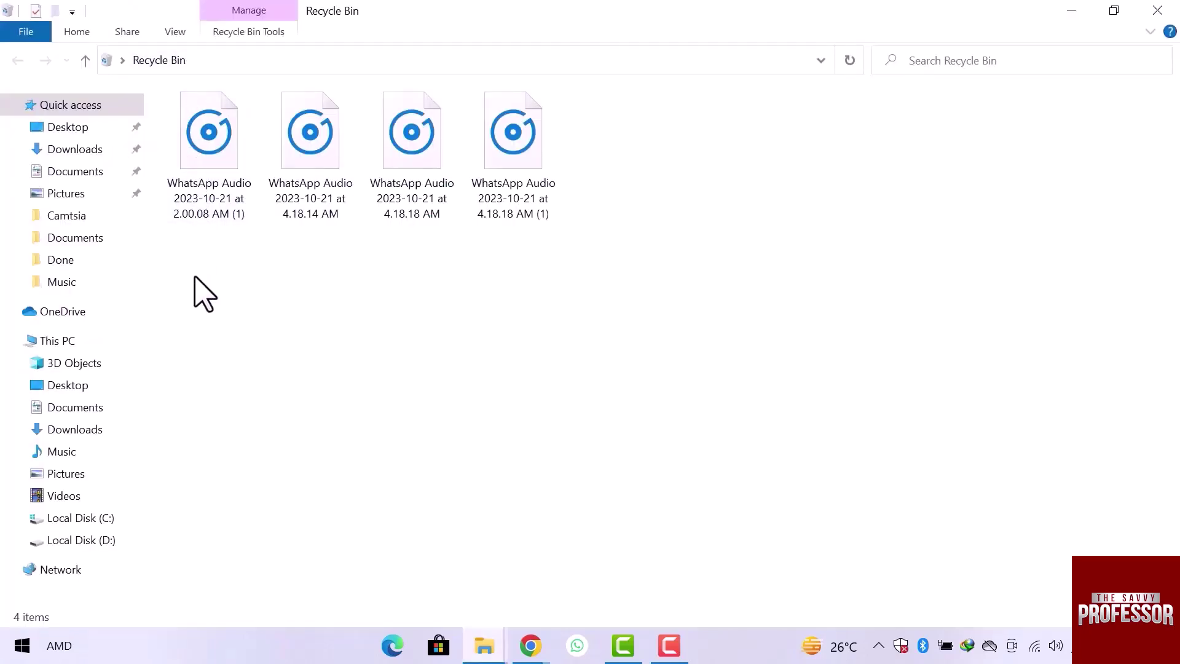
Restore the four WhatsApp Audio files, then bring the Downloads window back into view.
drag(194, 277, 505, 152)
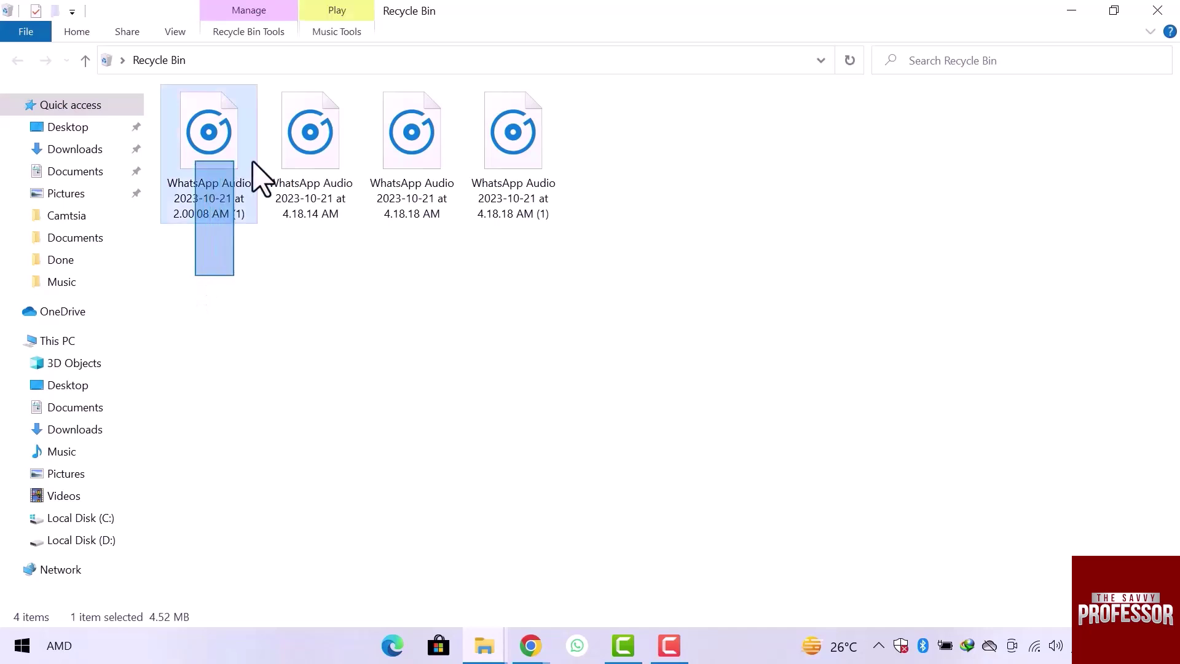
right_click(505, 152)
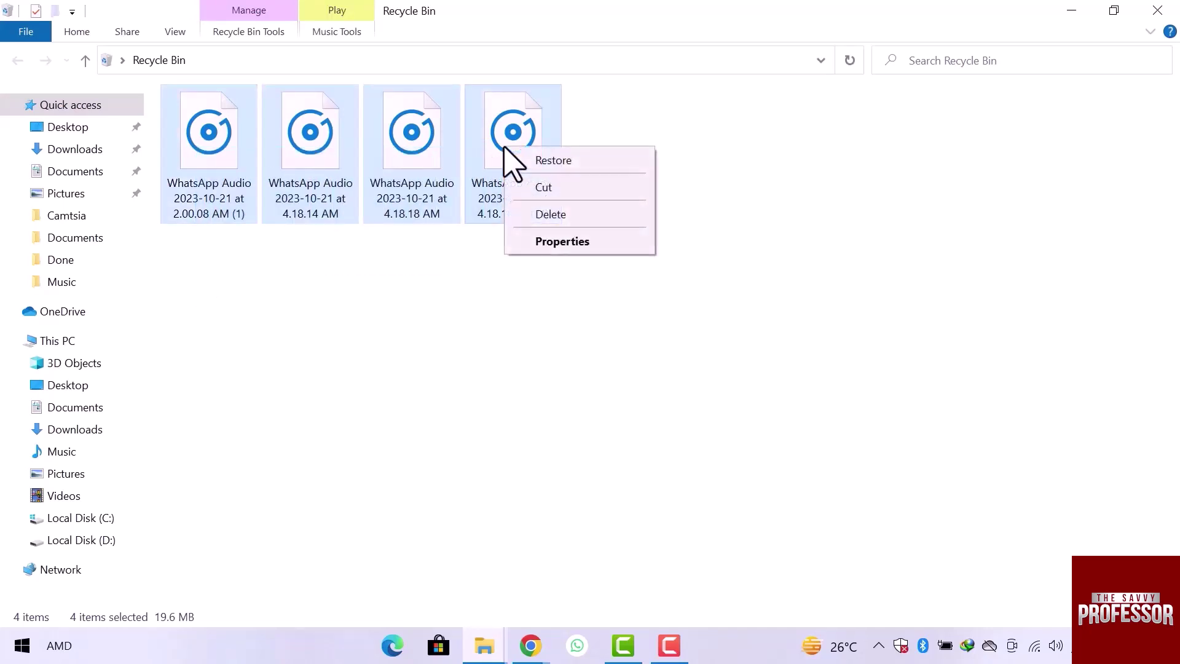
click(531, 163)
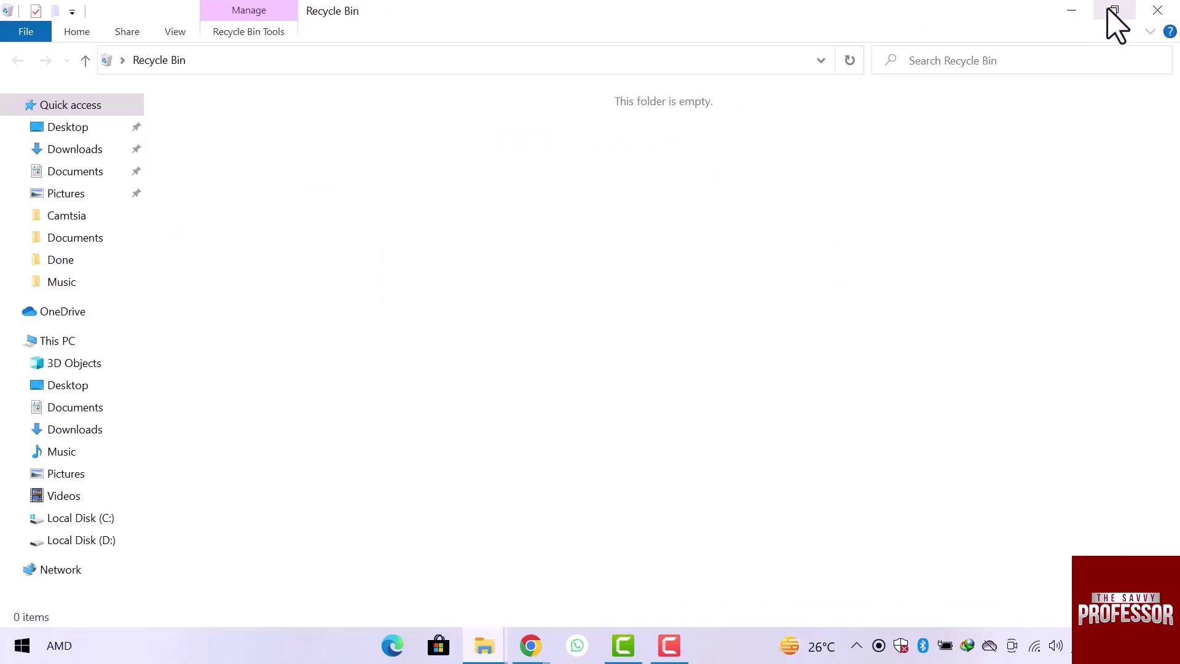
click(1077, 11)
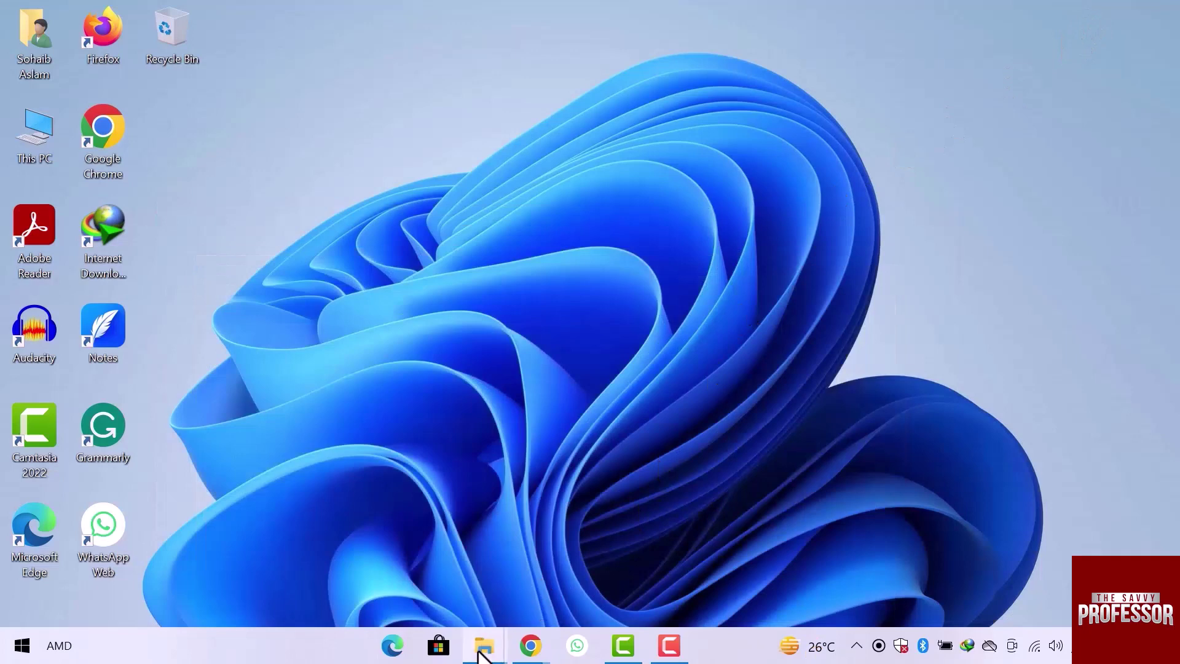
mouse_move(484, 646)
click(420, 581)
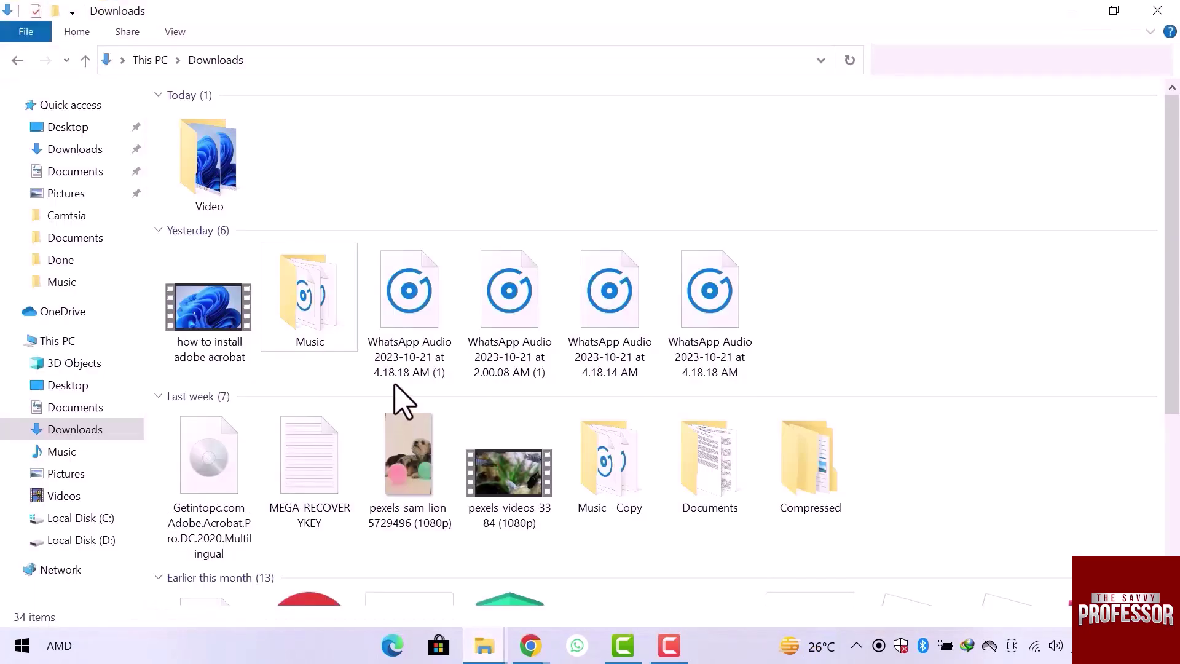